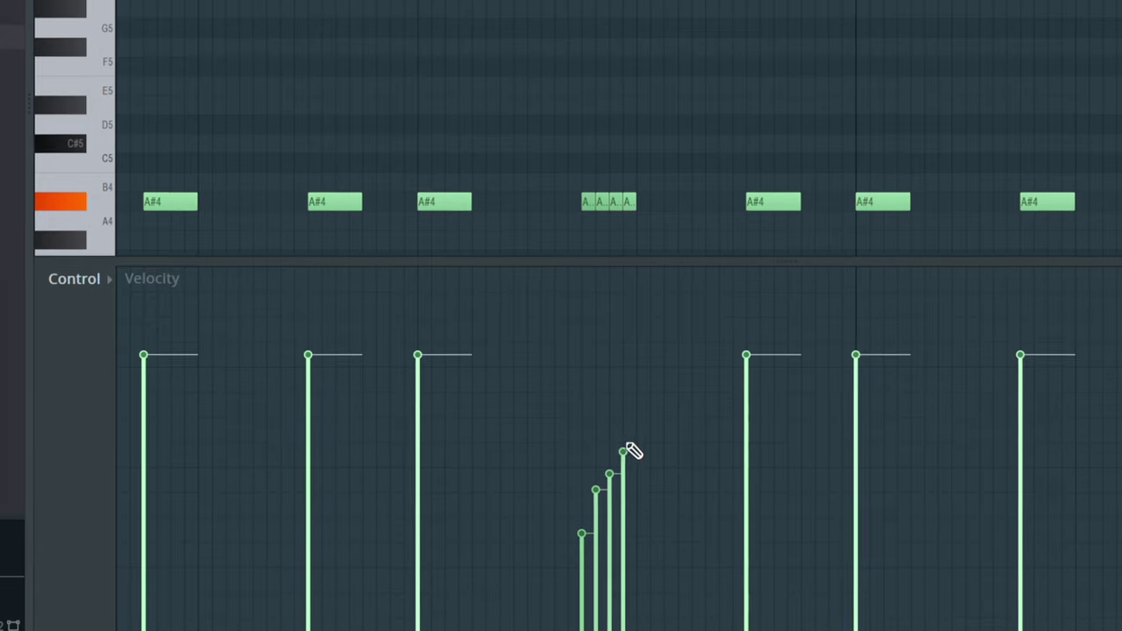
# - Raise the velocity of the last note in the short four-note A#4 roll
pyautogui.moveTo(631, 450); pyautogui.dragTo(656, 389)
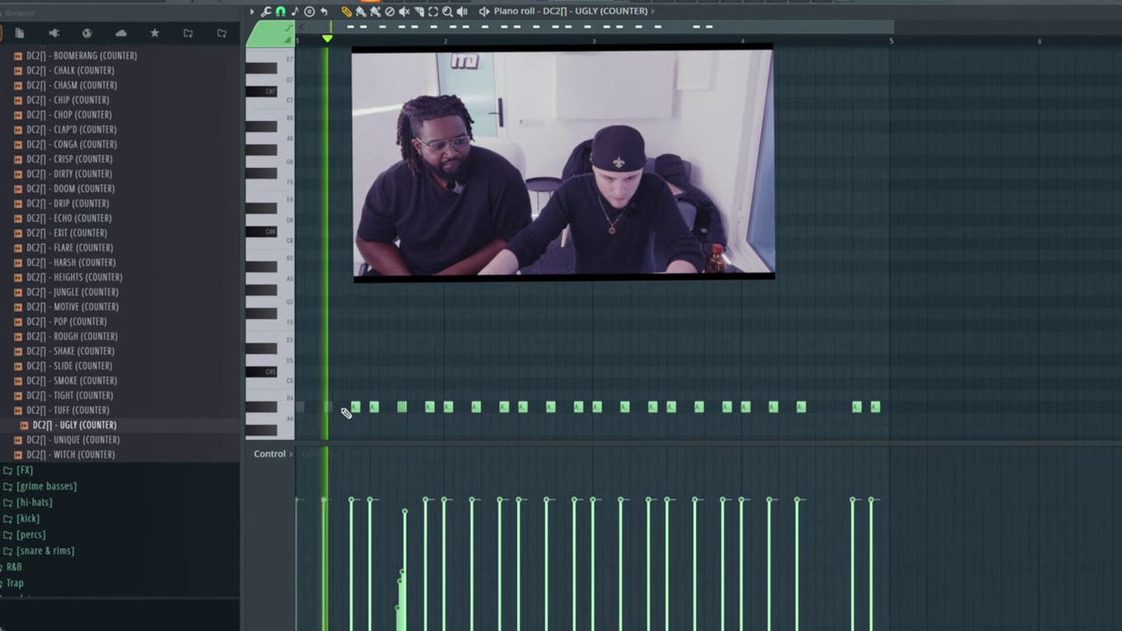
# - Thin out the UGLY (COUNTER) snare pattern by deleting the four-note roll and several other A#4 notes in bars 1 to 3
pyautogui.rightClick(393, 421)
pyautogui.press('space')
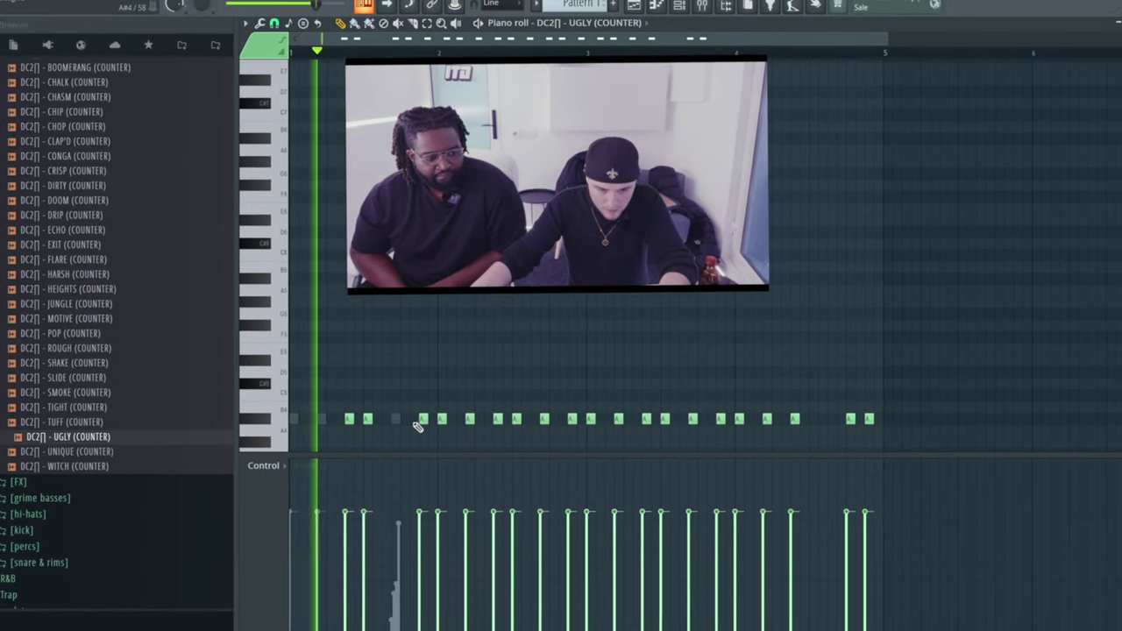
pyautogui.rightClick(422, 421)
pyautogui.rightClick(517, 412)
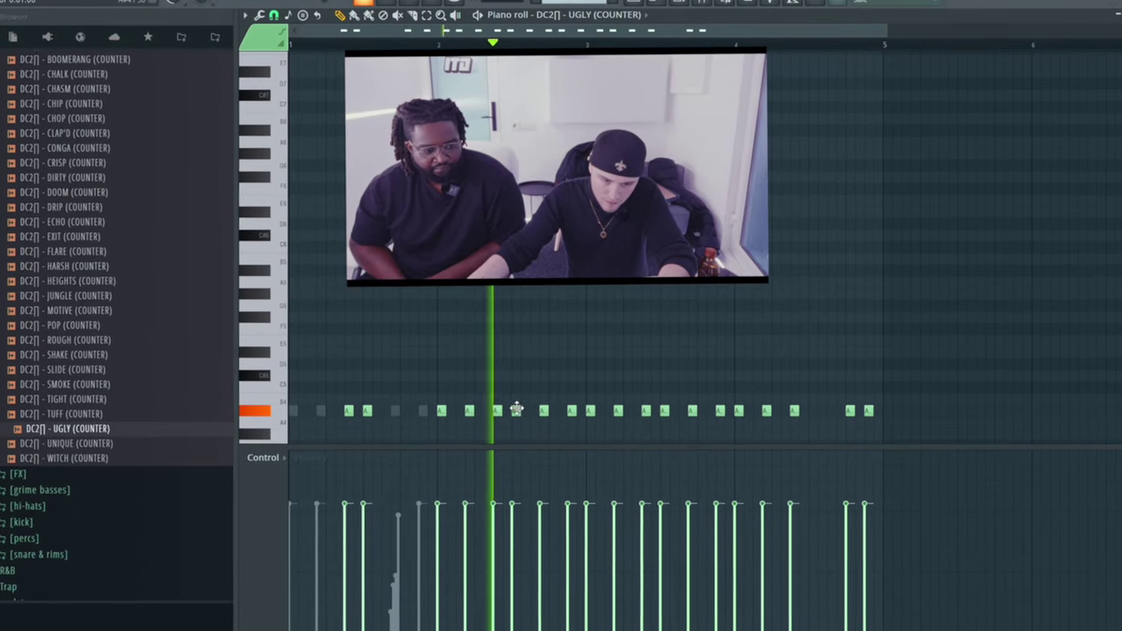
pyautogui.rightClick(608, 418)
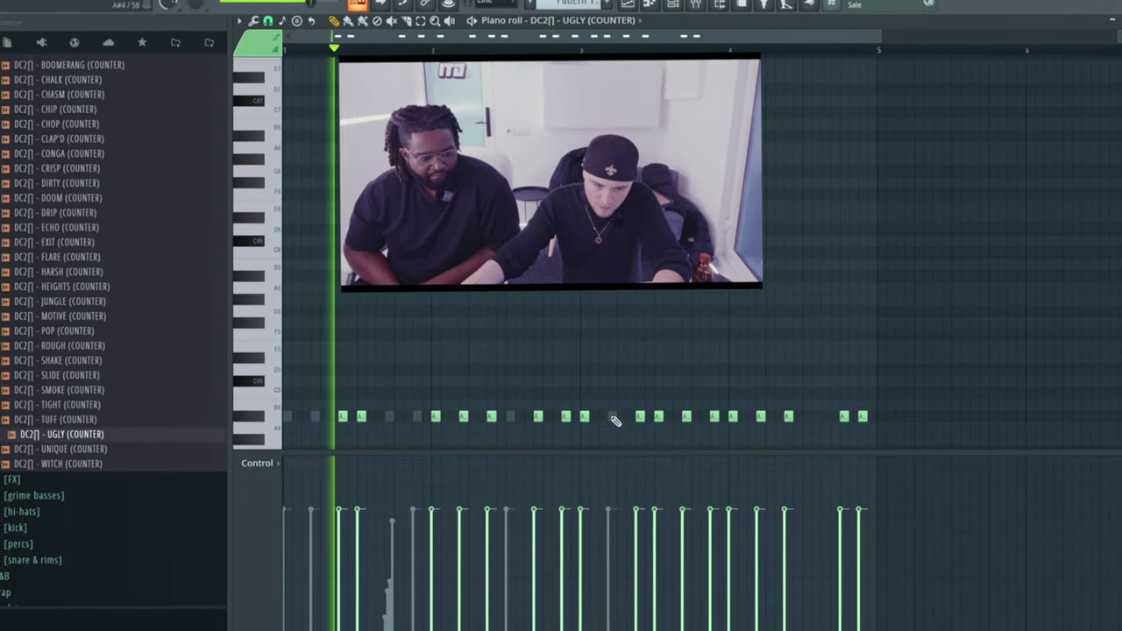
pyautogui.rightClick(367, 413)
pyautogui.rightClick(347, 413)
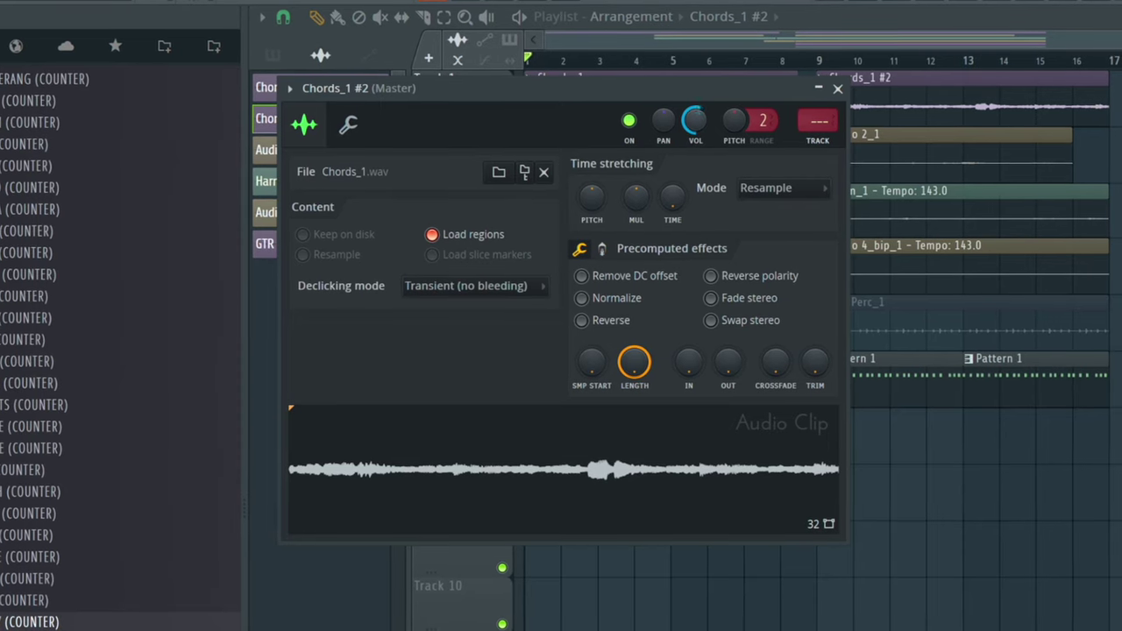
# - Raise the time-stretching pitch of the Chords_1 #2 audio clip and chop the clip into one-beat slices with time-based chopping
pyautogui.moveTo(588, 197); pyautogui.dragTo(588, 163)
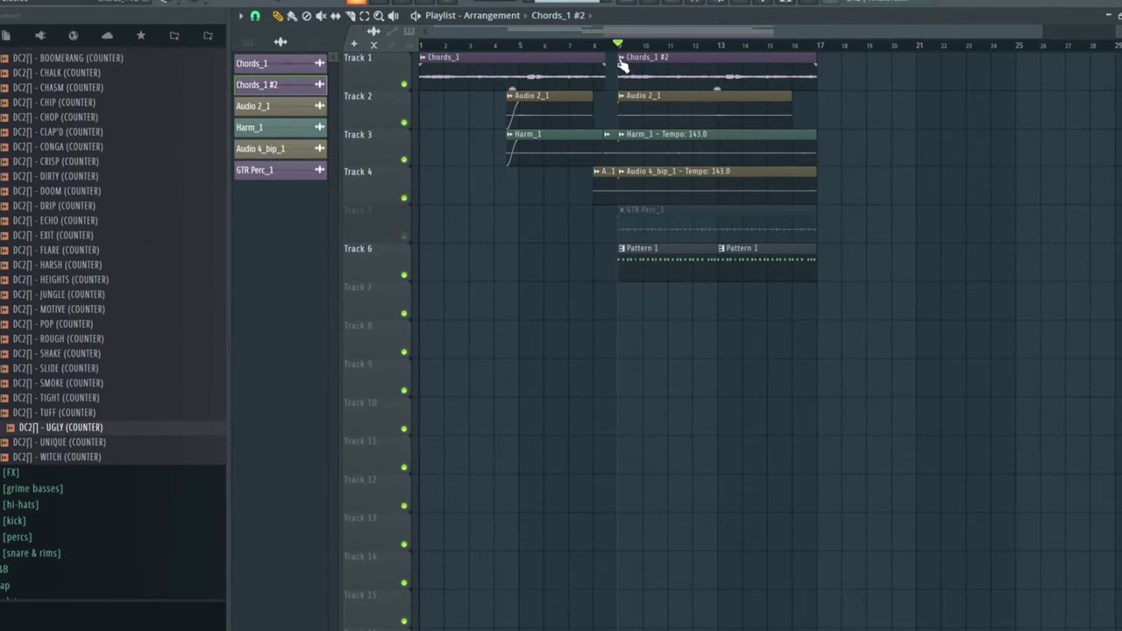
pyautogui.click(635, 66)
pyautogui.moveTo(684, 249)
pyautogui.moveTo(787, 326)
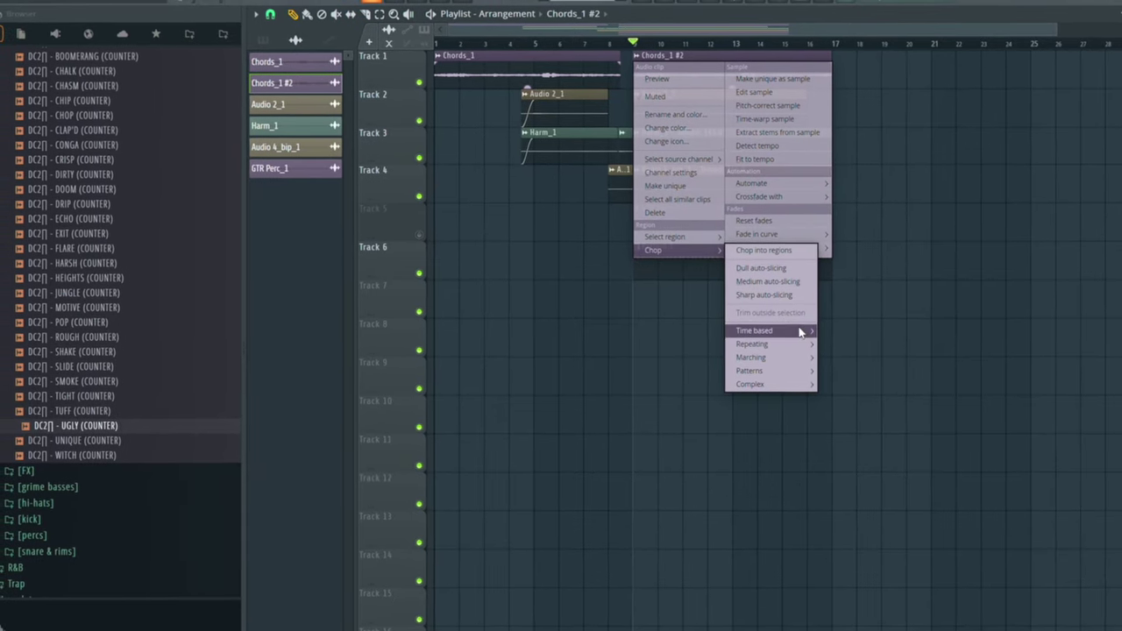
pyautogui.click(844, 333)
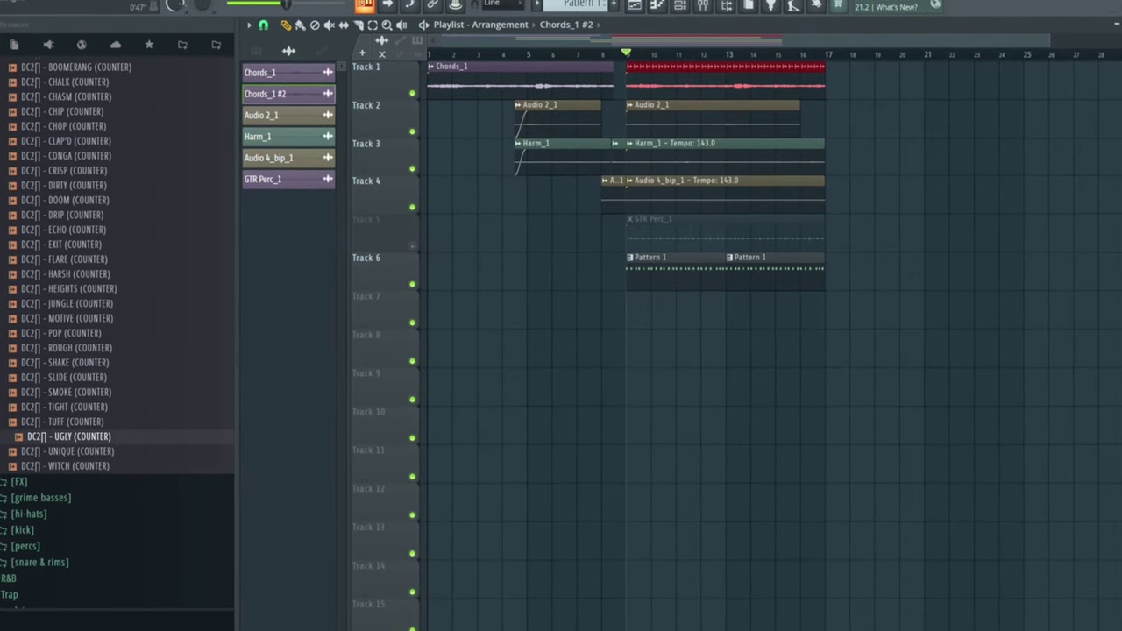
# - Apply volume fades to all selected Chords_1 #2 slices on Track 1 and start playback
pyautogui.moveTo(1041, 42); pyautogui.dragTo(744, 60)
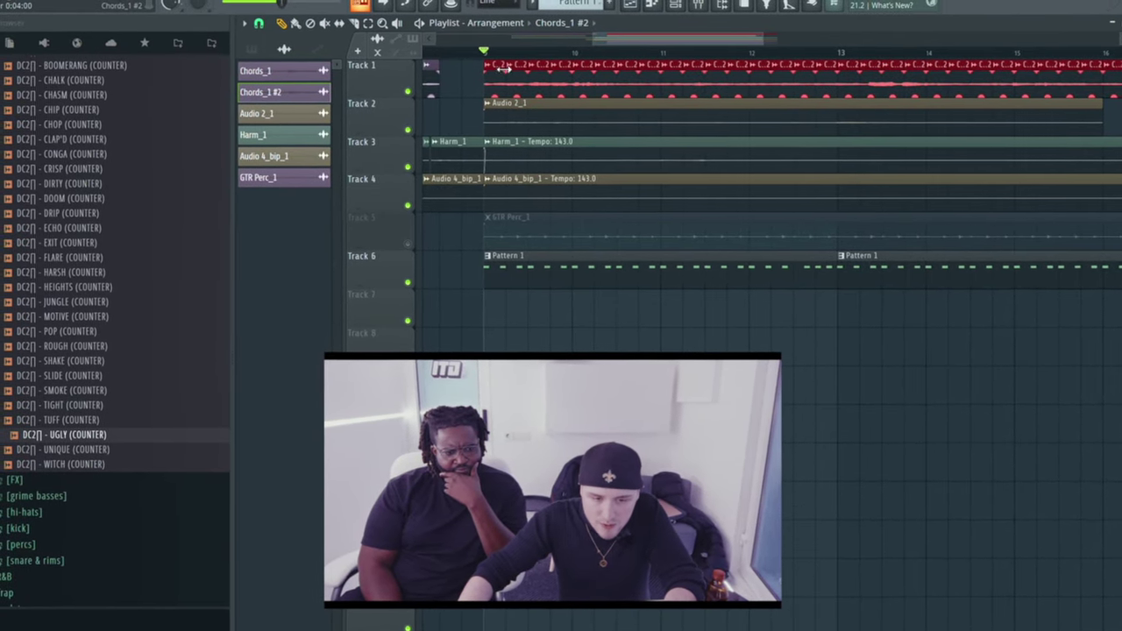
pyautogui.moveTo(514, 74); pyautogui.dragTo(500, 62)
pyautogui.press('space')
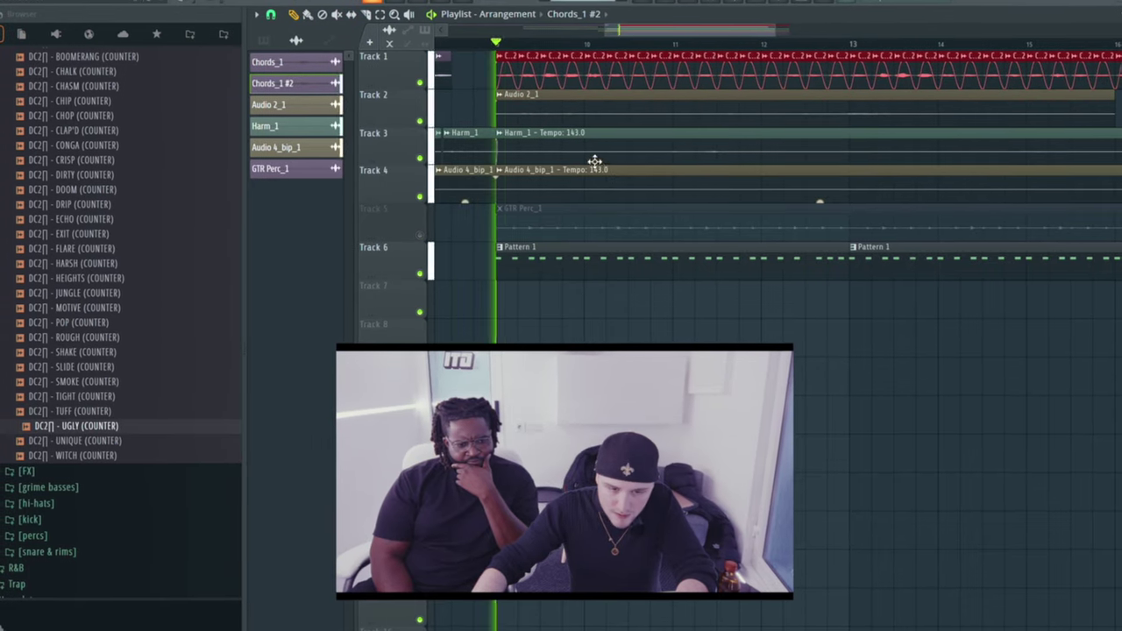
# - Solo Track 1 to audition the faded chord slices on their own, and switch Track 2 back on
pyautogui.scroll(-1, 428, 92)
pyautogui.hscroll(-1, 428, 92)
pyautogui.rightClick(421, 88)
pyautogui.press('space')
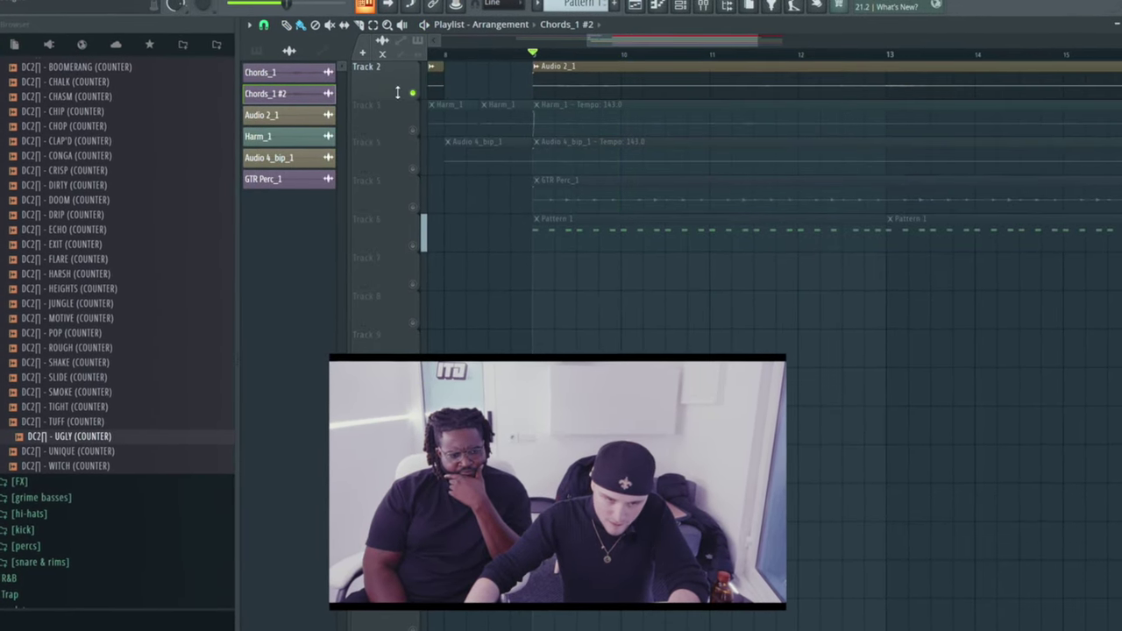
pyautogui.rightClick(418, 91)
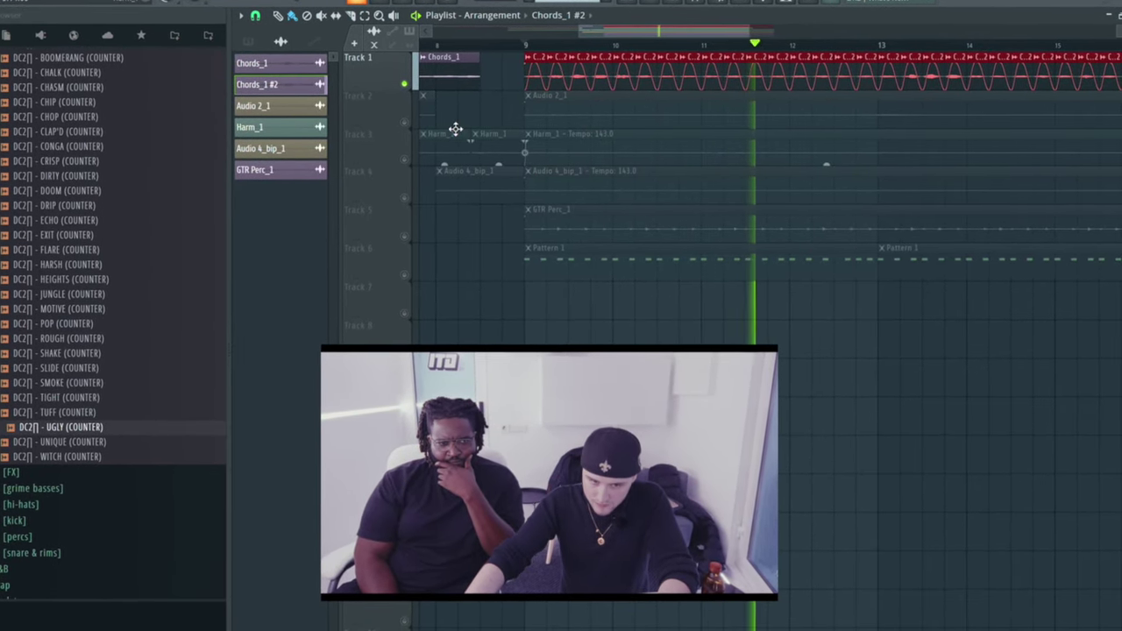
pyautogui.press('space')
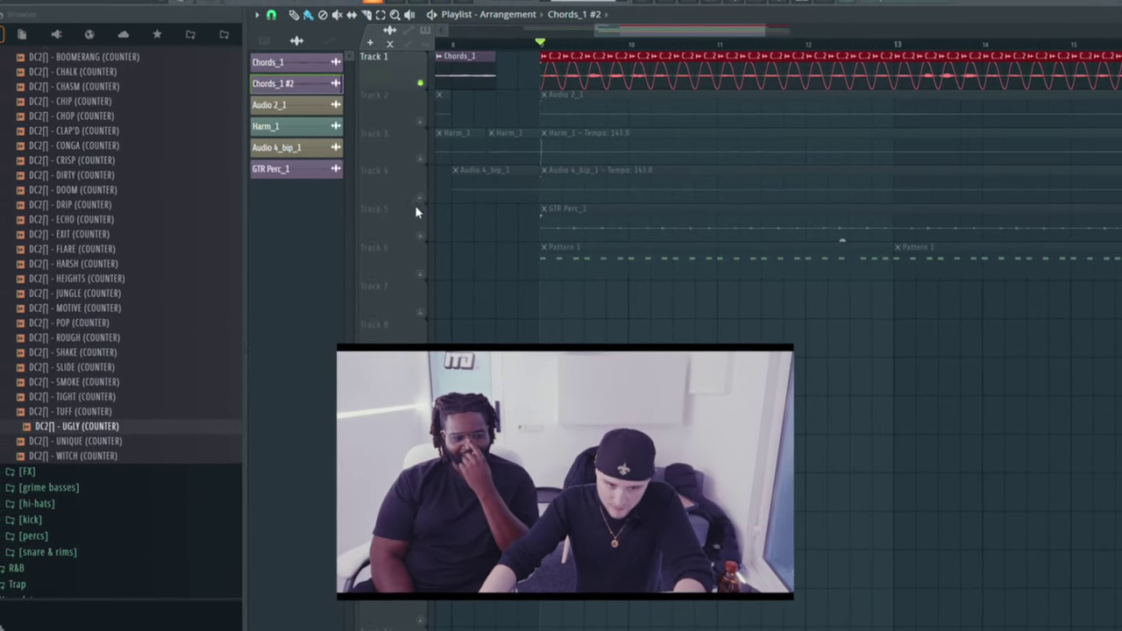
pyautogui.click(420, 125)
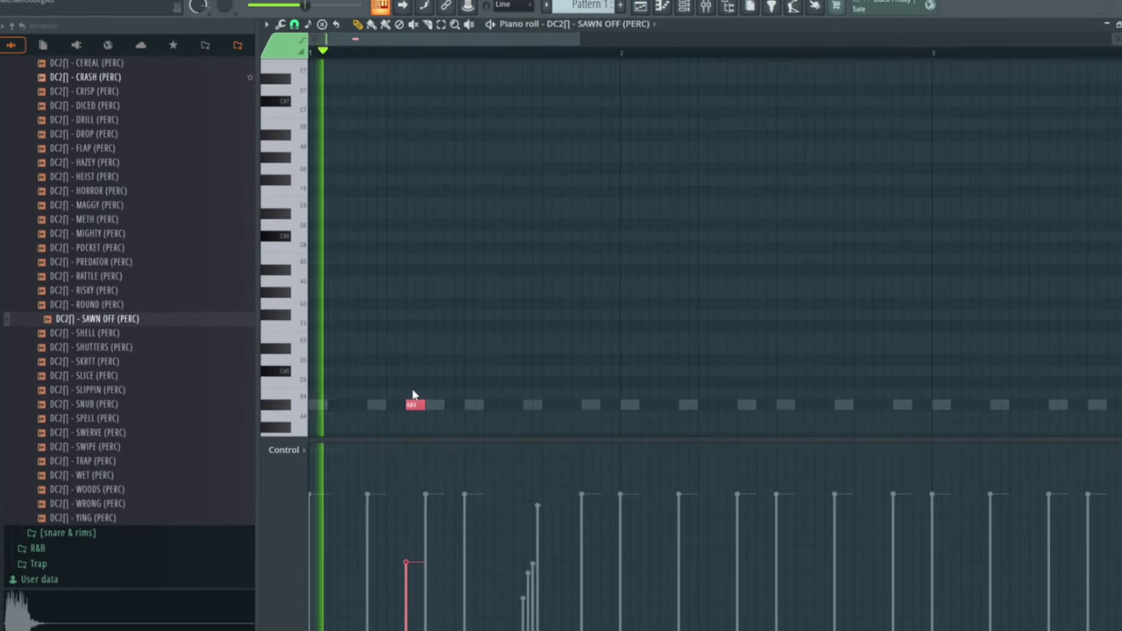
# - Add more A#4 hits to the SAWN OFF (PERC) channel between the ghost notes across the four-bar pattern
pyautogui.press('space')
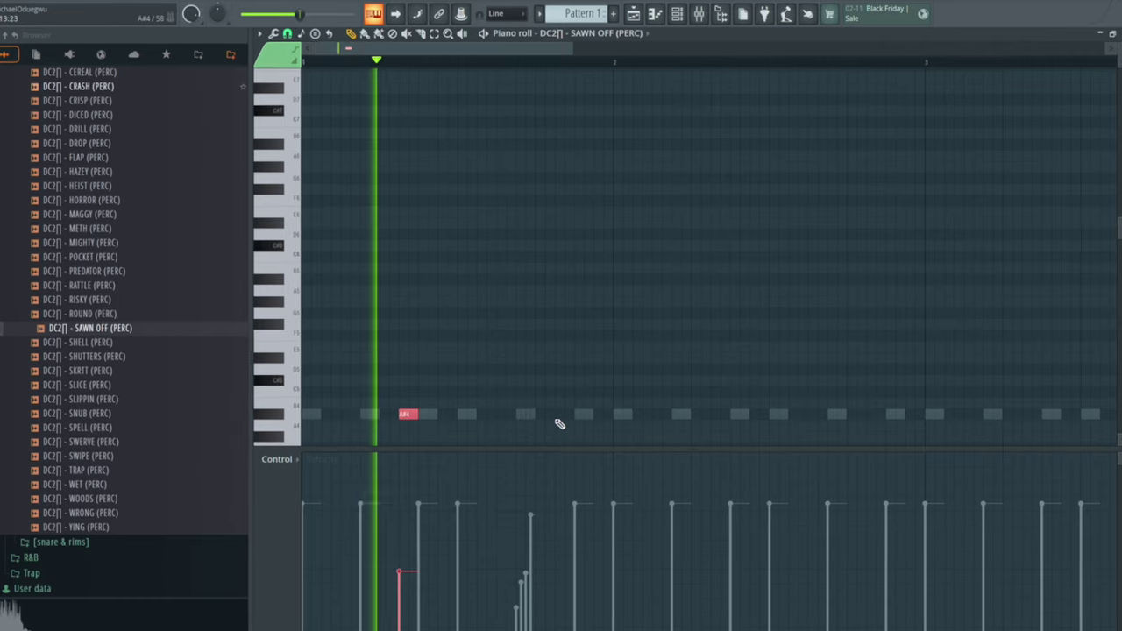
pyautogui.click(561, 413)
pyautogui.press('space')
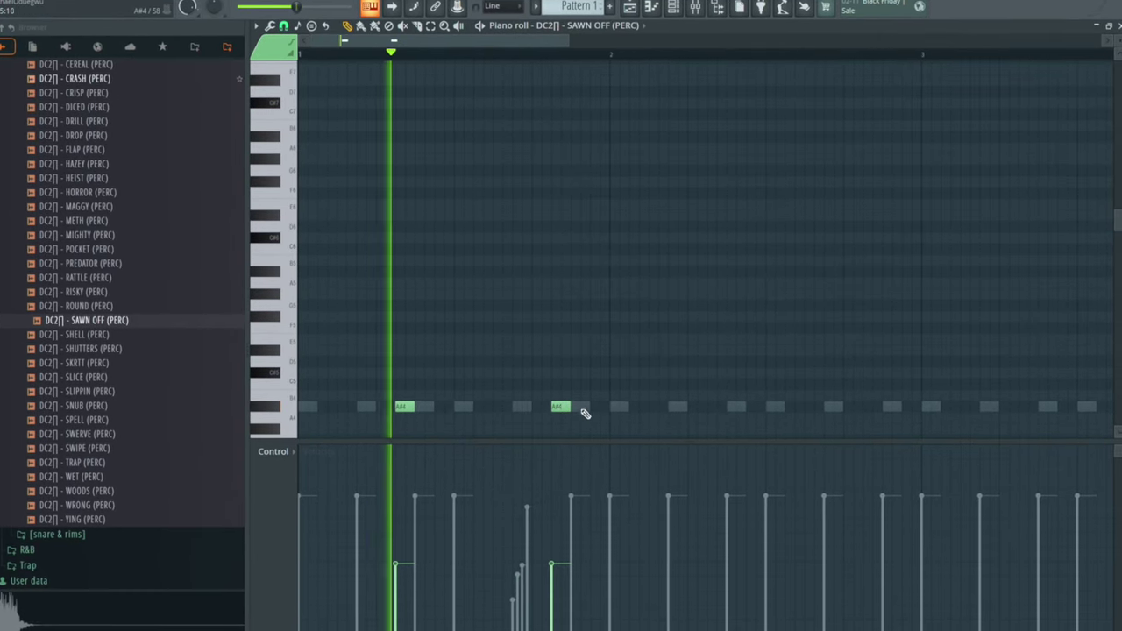
pyautogui.click(581, 407)
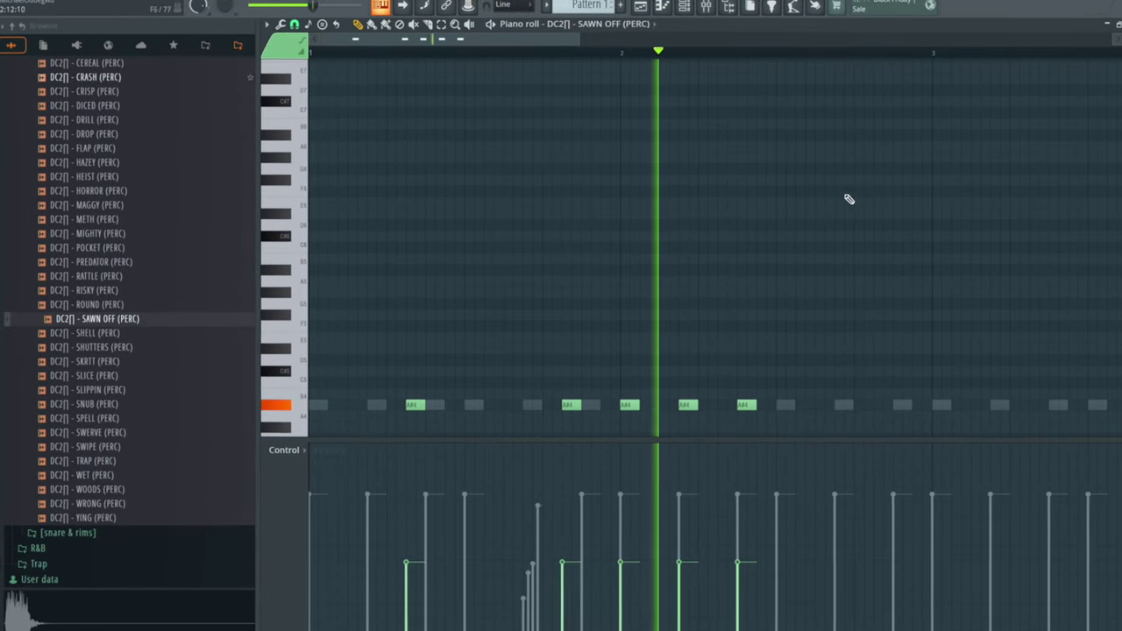
pyautogui.press('space')
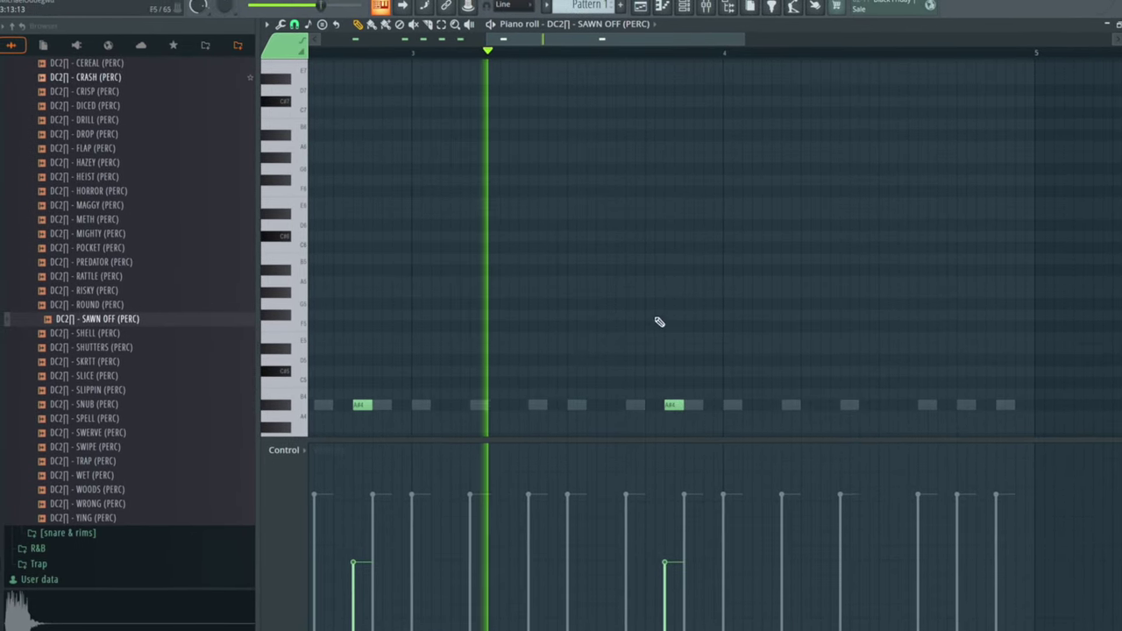
pyautogui.moveTo(546, 52); pyautogui.dragTo(605, 65)
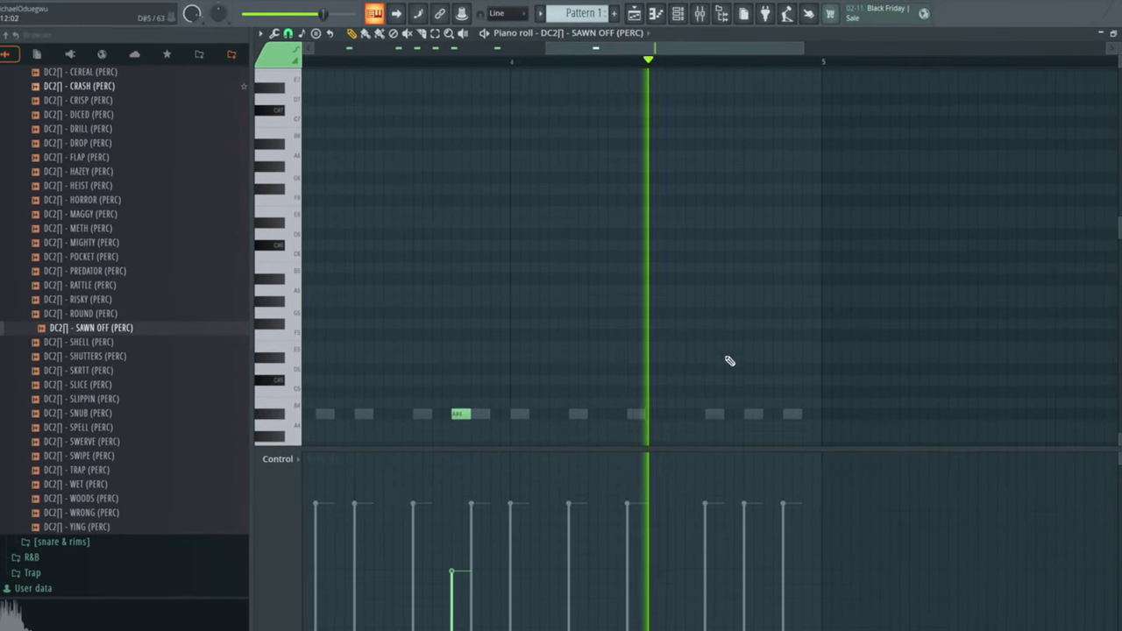
pyautogui.click(729, 414)
# - Repitch the three closely spaced A#4 percussion notes to a descending D#5, C#5 and B4
pyautogui.click(489, 314)
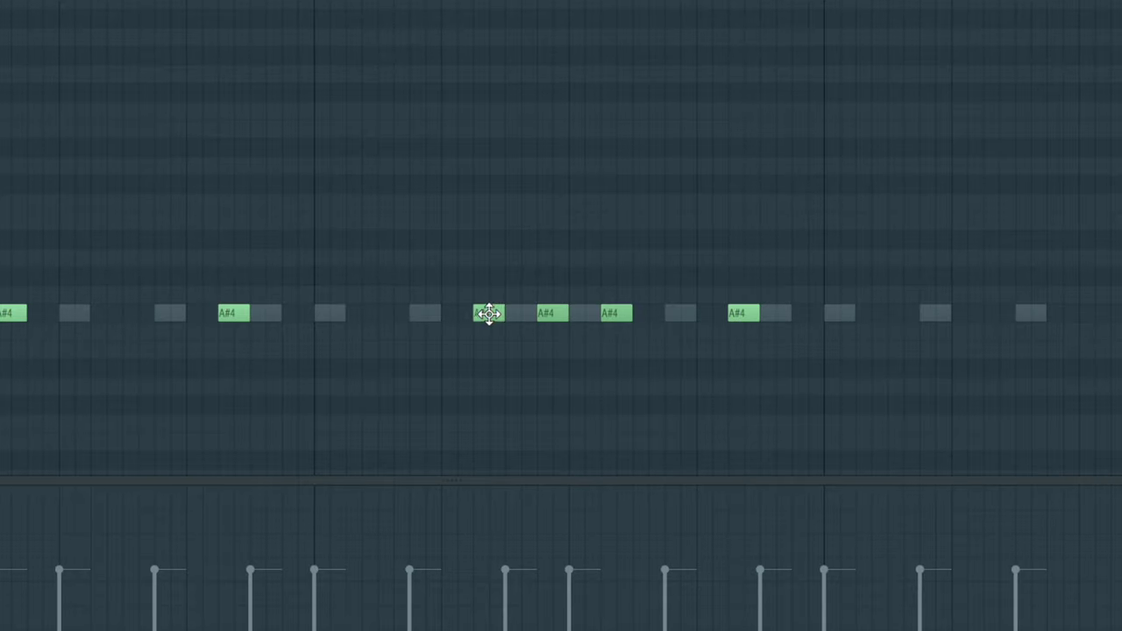
pyautogui.moveTo(630, 380); pyautogui.dragTo(472, 291)
pyautogui.hotkey('shift', 'Up')
pyautogui.hotkey('shift', 'Up')
pyautogui.hotkey('shift', 'Up')
pyautogui.hotkey('shift', 'Up')
pyautogui.hotkey('shift', 'Up')
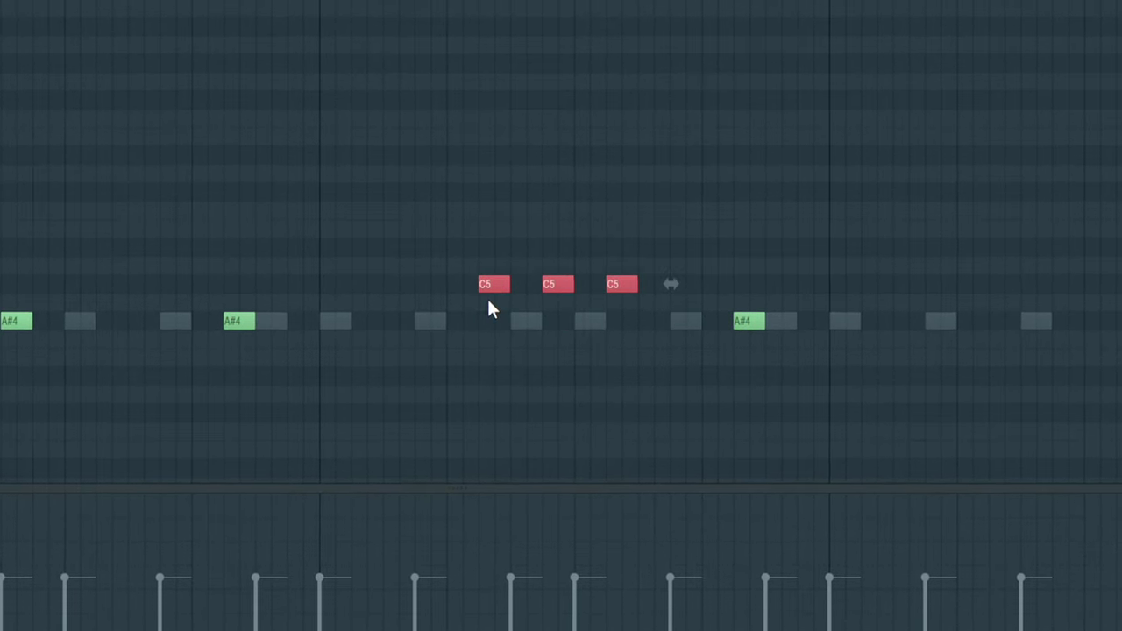
pyautogui.click(571, 286)
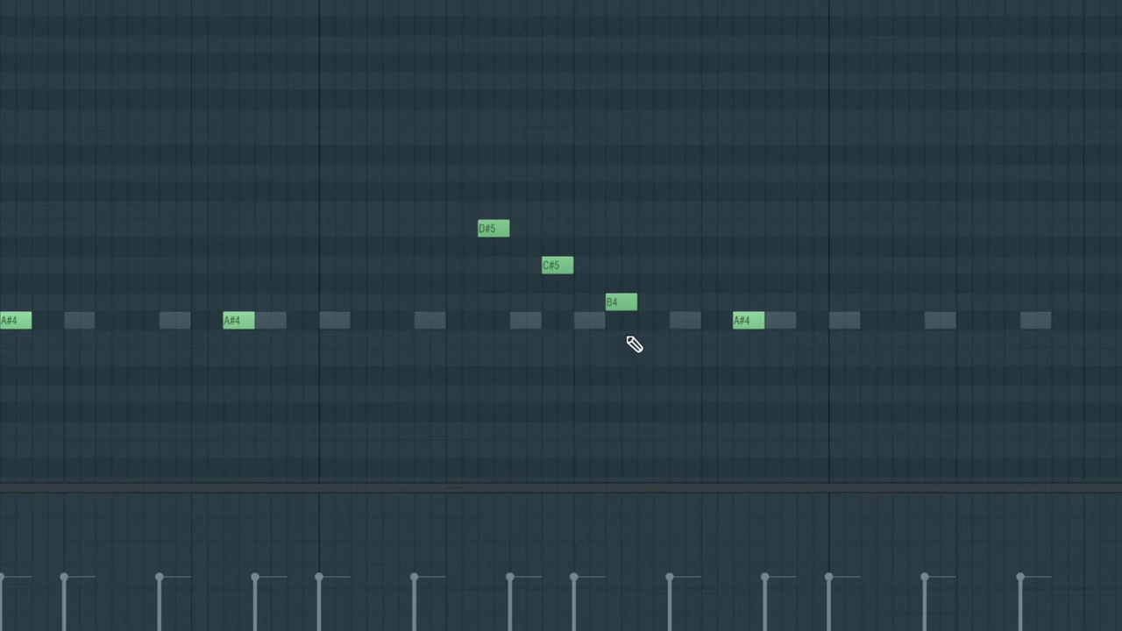
pyautogui.click(605, 577)
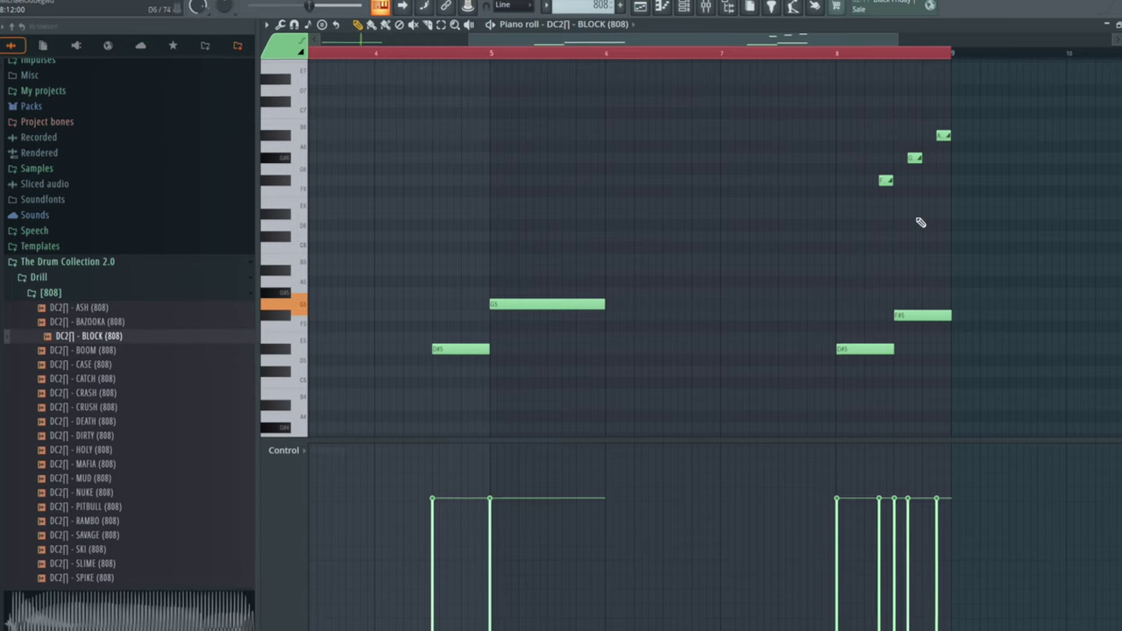
# - Remove the first slide note in bar 8 of the BLOCK (808) pattern and return to the playlist
pyautogui.doubleClick(879, 191)
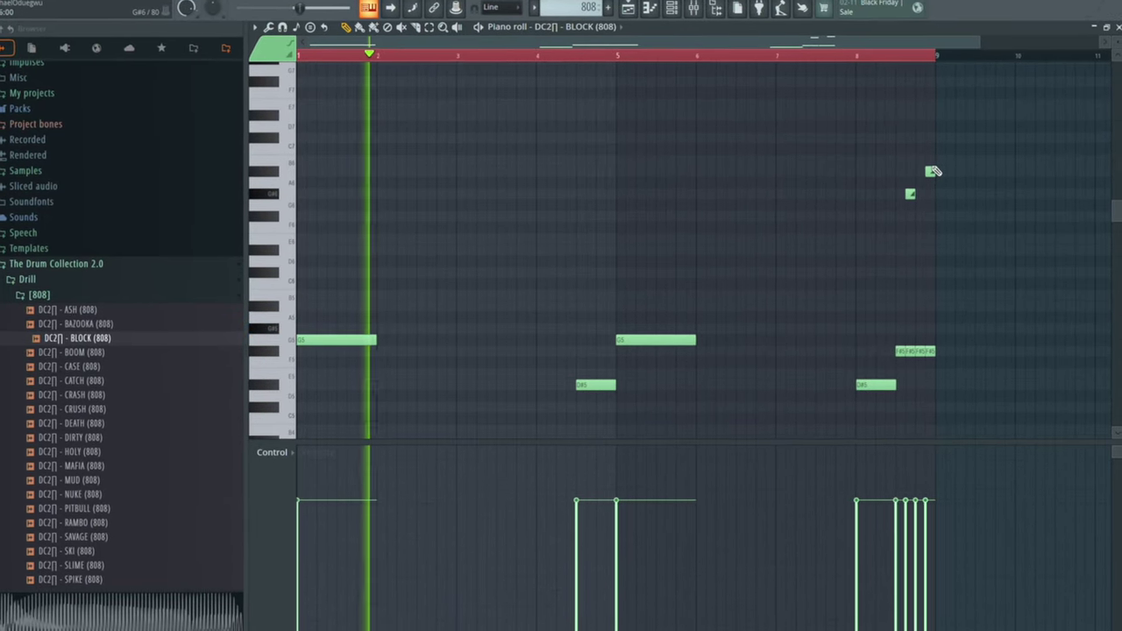
pyautogui.click(1112, 31)
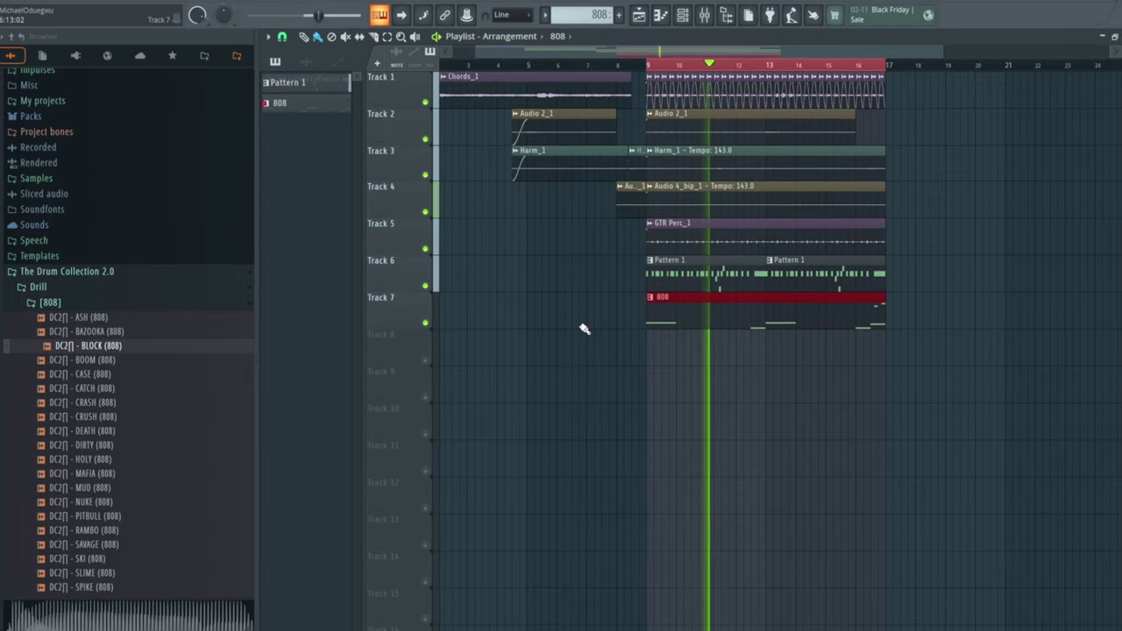
# - Create a new pattern named Kicks
pyautogui.click(605, 7)
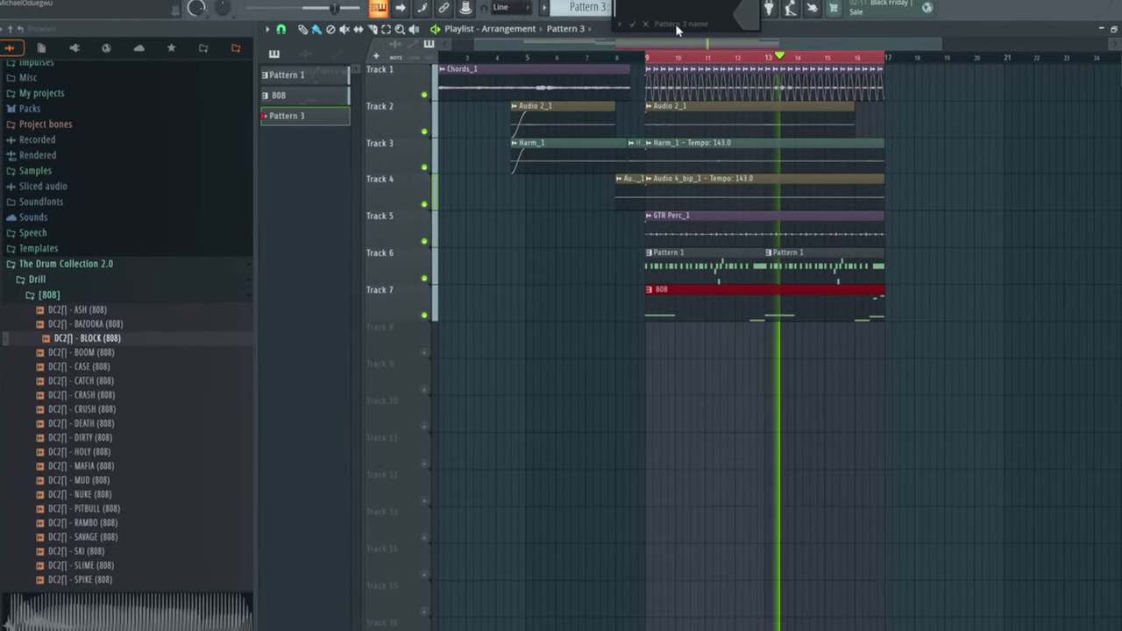
pyautogui.write('Kicks')
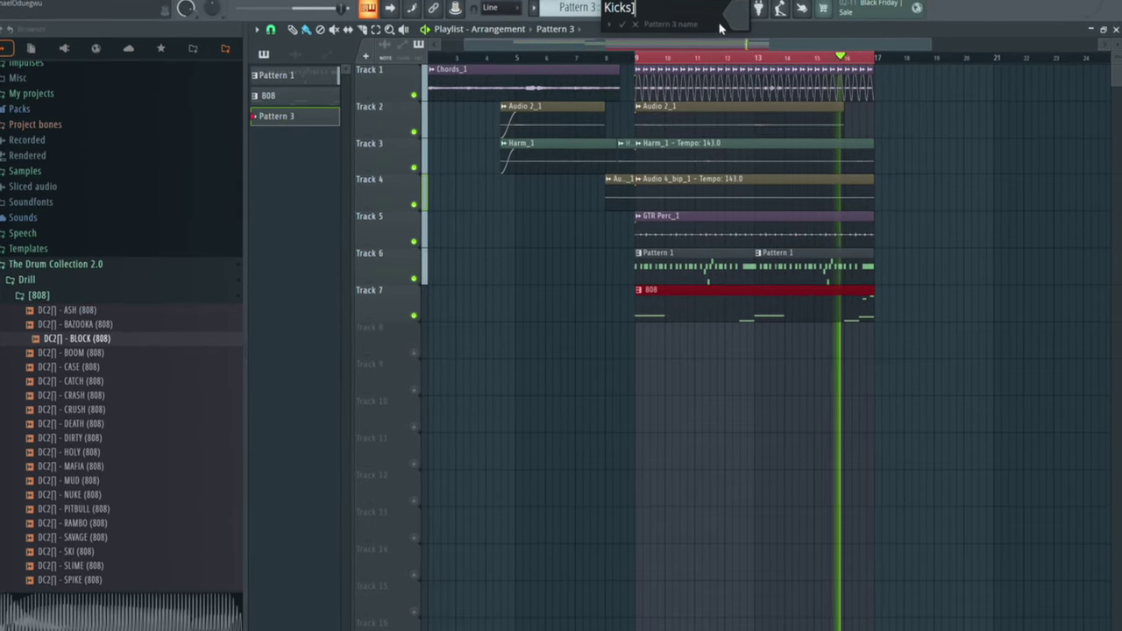
pyautogui.click(632, 31)
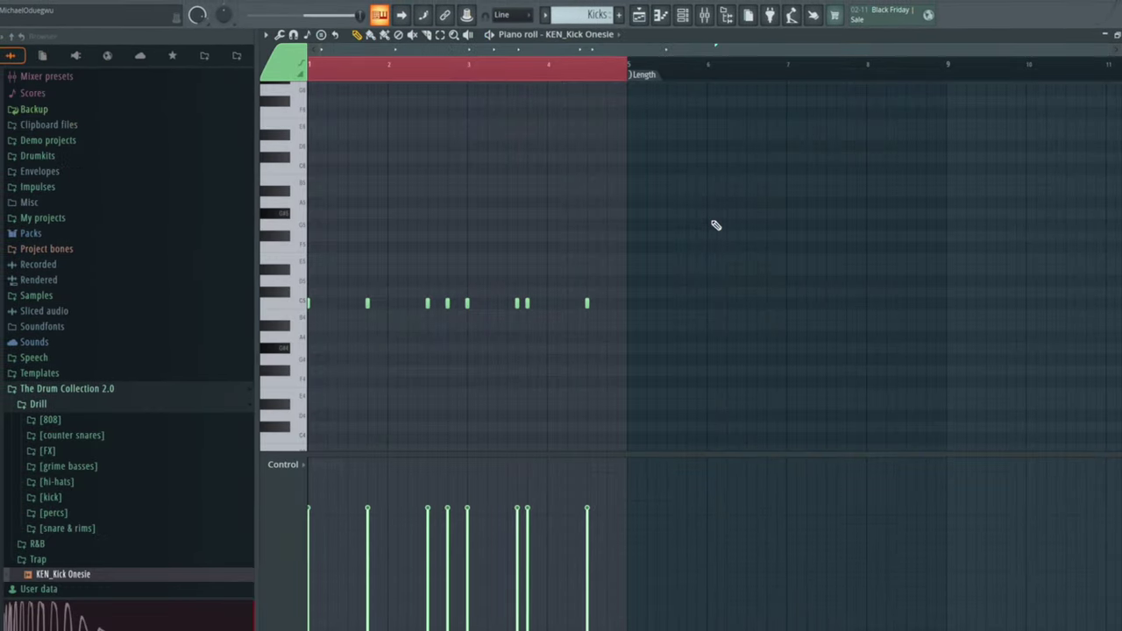
# - Duplicate the four-bar KEN_Kick Onesie pattern into bars 5 to 8
pyautogui.hotkey('ctrl', 'b')
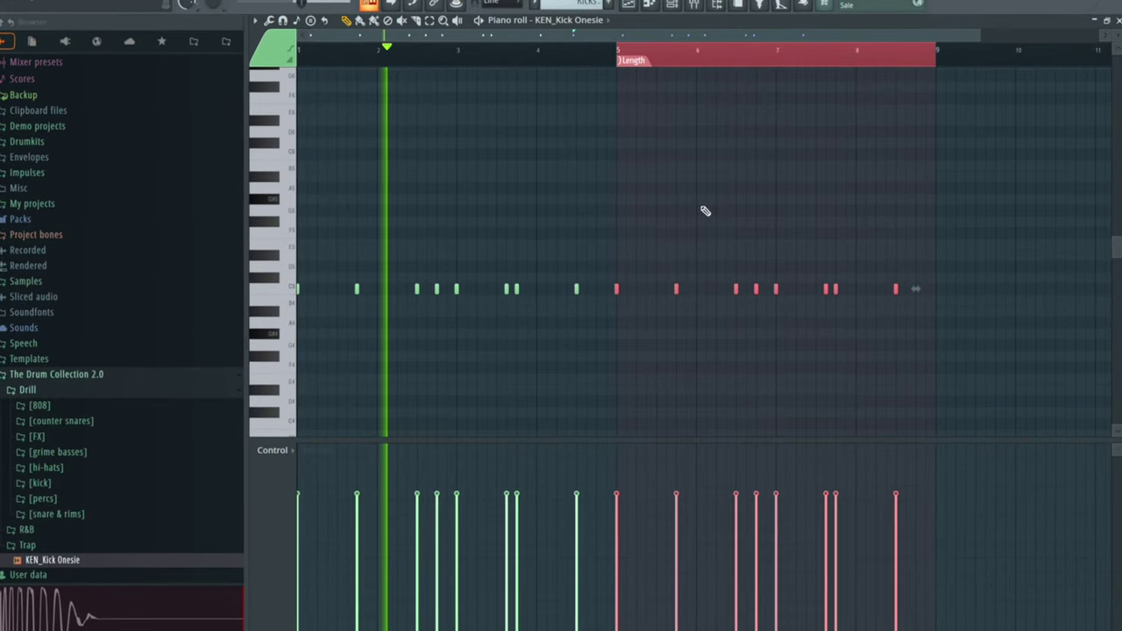